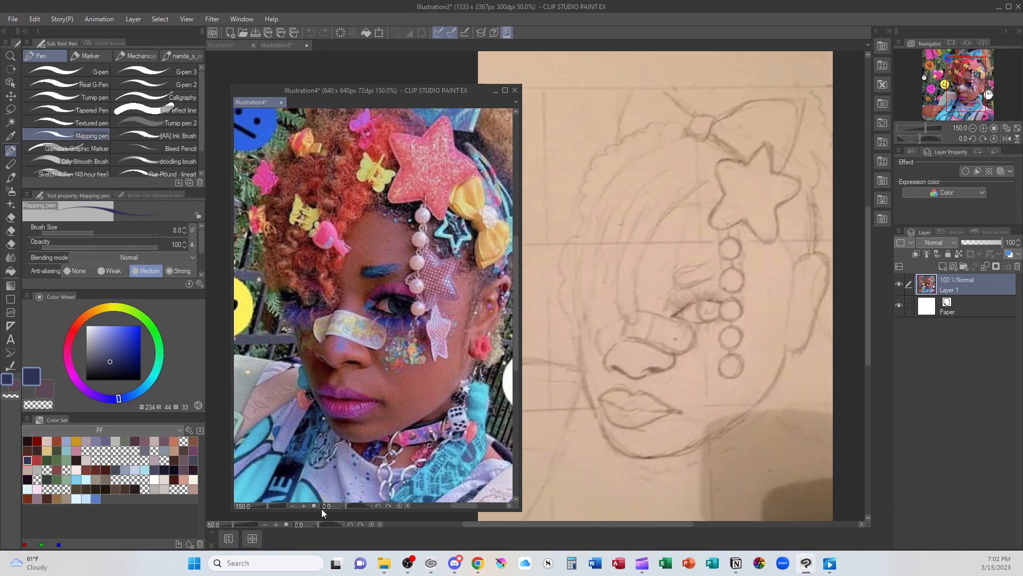
Draw a thin vertical centre line down the face on the reference photo in yellow sampled from the butterfly clip
{"action": "left_click", "coordinate": [372, 163], "text": "alt"}
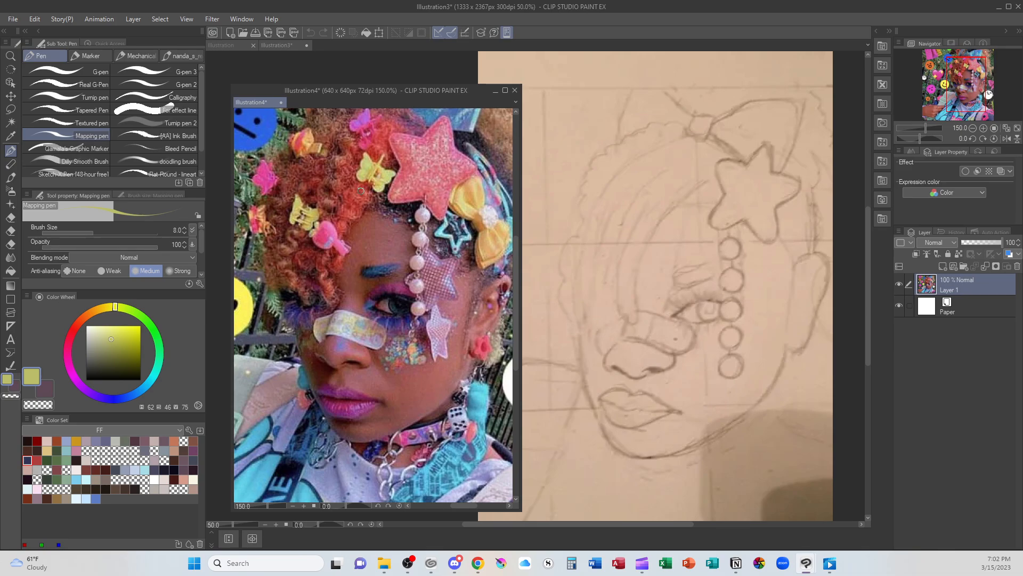
{"action": "mouse_move", "coordinate": [356, 221]}
{"action": "left_mouse_down"}
{"action": "mouse_move", "coordinate": [342, 387]}
{"action": "mouse_move", "coordinate": [356, 465]}
{"action": "left_mouse_up"}
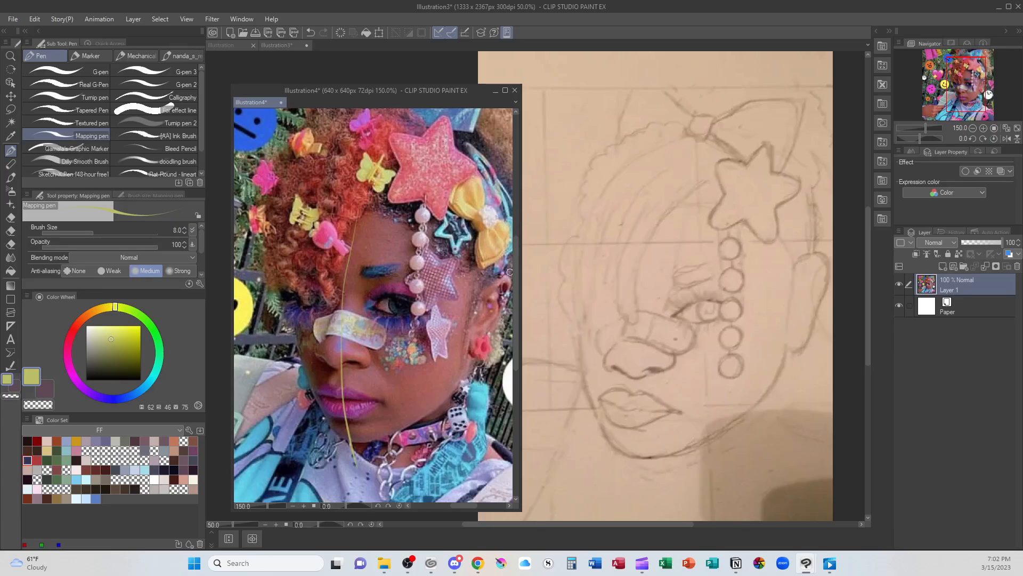
{"action": "mouse_move", "coordinate": [401, 429]}
{"action": "left_mouse_down"}
{"action": "mouse_move", "coordinate": [494, 325]}
{"action": "mouse_move", "coordinate": [501, 290]}
{"action": "left_mouse_up"}
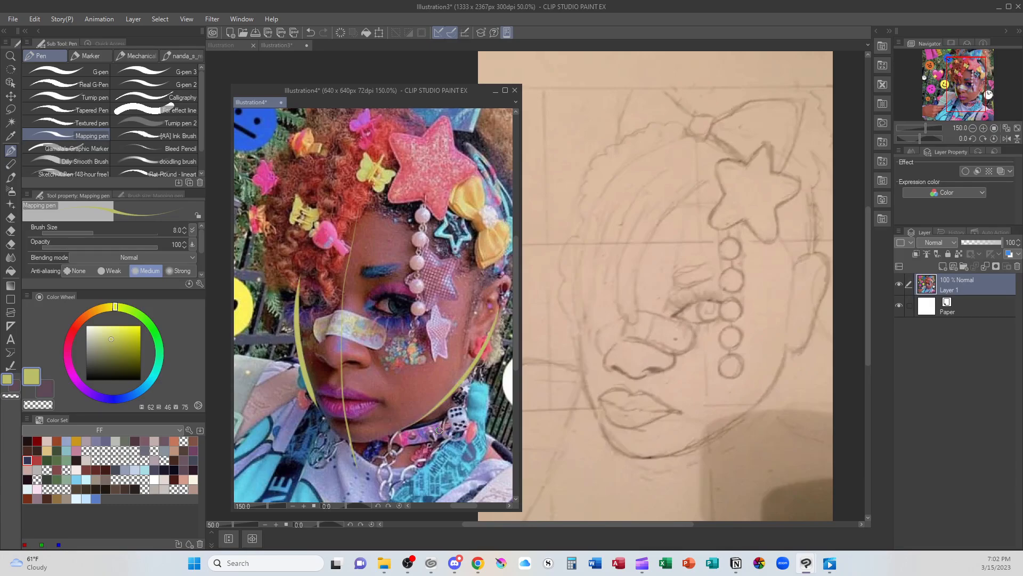
{"action": "key", "text": "ctrl+z"}
Outline the nostrils and the side of the nose bridge in yellow on the reference photo
{"action": "key", "text": "ctrl+z"}
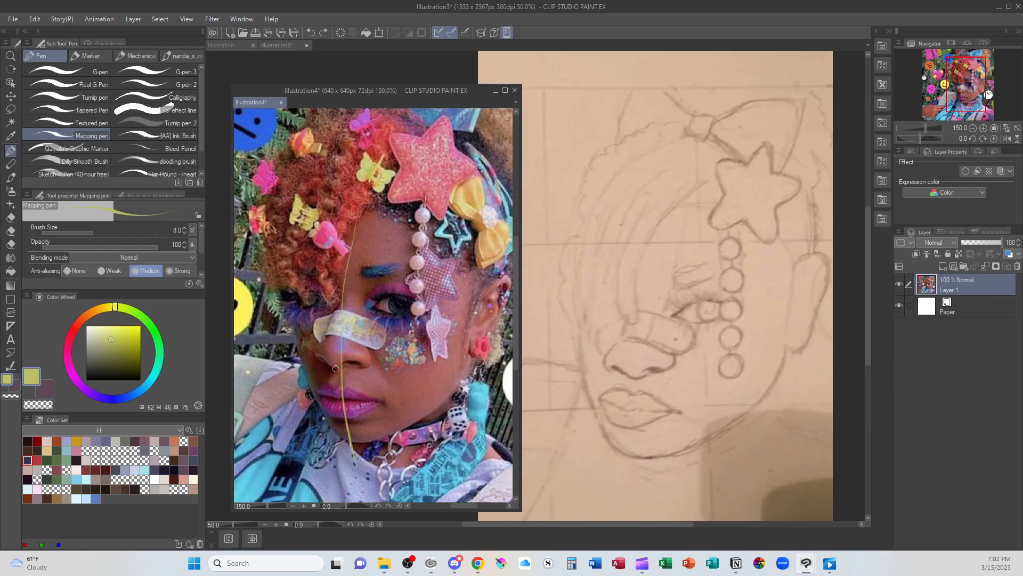
{"action": "left_click", "coordinate": [335, 369]}
{"action": "mouse_move", "coordinate": [342, 366]}
{"action": "left_mouse_down"}
{"action": "mouse_move", "coordinate": [360, 367]}
{"action": "mouse_move", "coordinate": [370, 351]}
{"action": "mouse_move", "coordinate": [330, 368]}
{"action": "mouse_move", "coordinate": [317, 359]}
{"action": "mouse_move", "coordinate": [323, 341]}
{"action": "left_mouse_up"}
{"action": "key", "text": "ctrl+z"}
{"action": "mouse_move", "coordinate": [322, 340]}
{"action": "left_mouse_down"}
{"action": "mouse_move", "coordinate": [335, 318]}
{"action": "mouse_move", "coordinate": [334, 271]}
{"action": "left_mouse_up"}
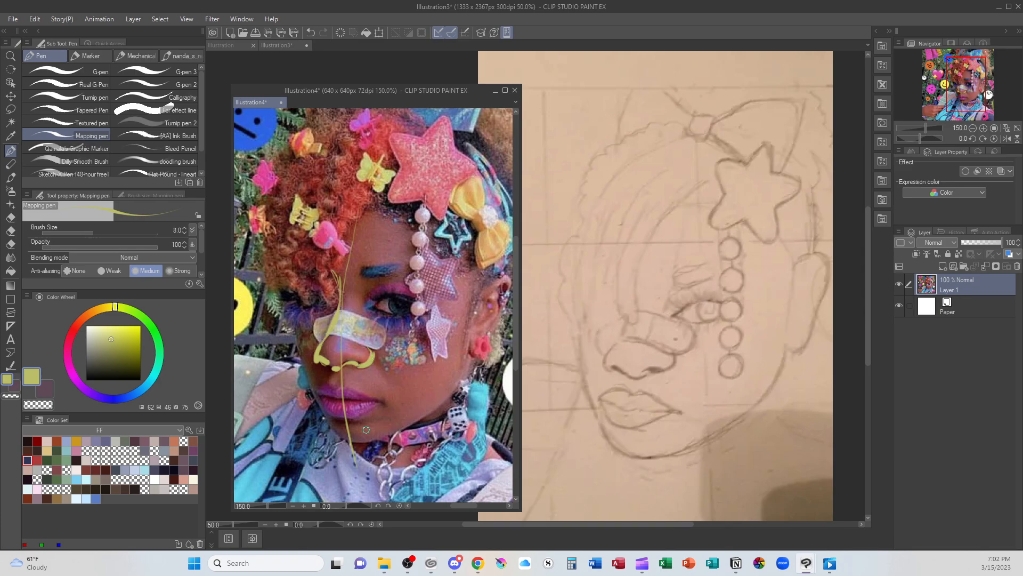
Ink the nose on the sketch's Layer 3 in near-black, covering the base, the nostrils and the side of the bridge
{"action": "left_click", "coordinate": [625, 373]}
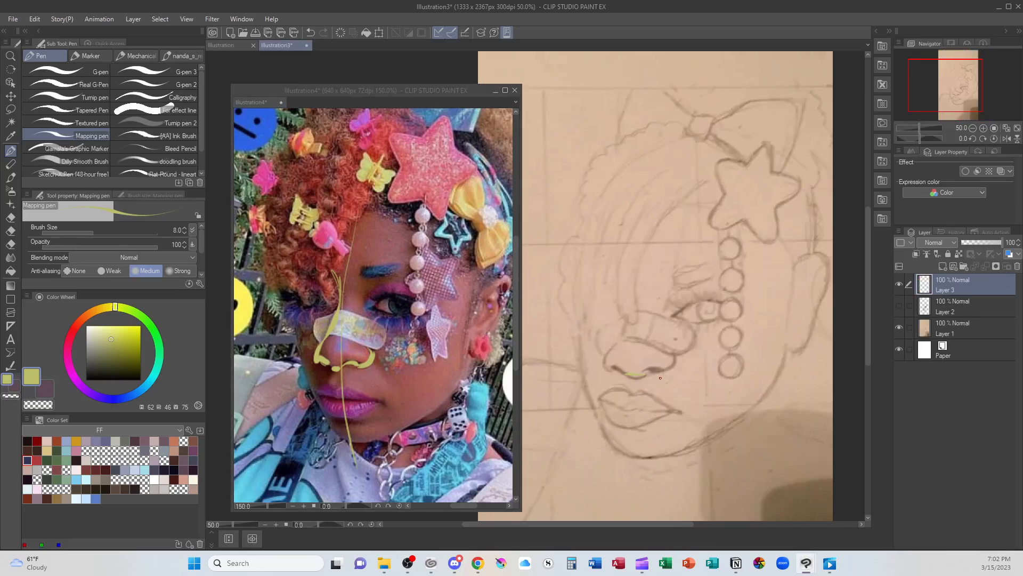
{"action": "key", "text": "ctrl+z"}
{"action": "left_click", "coordinate": [174, 469]}
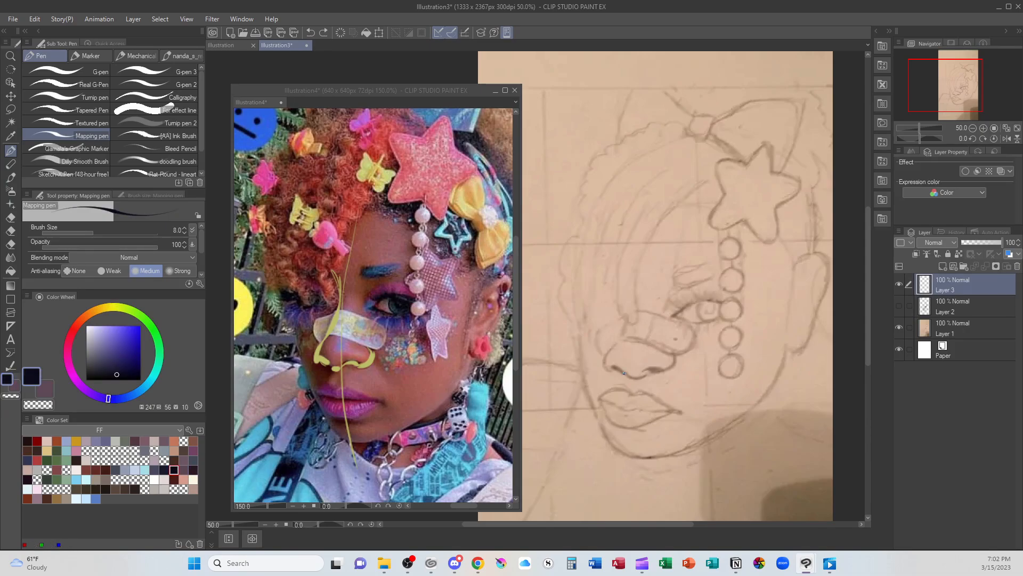
{"action": "mouse_move", "coordinate": [623, 374]}
{"action": "left_mouse_down"}
{"action": "mouse_move", "coordinate": [670, 362]}
{"action": "mouse_move", "coordinate": [615, 369]}
{"action": "mouse_move", "coordinate": [618, 339]}
{"action": "mouse_move", "coordinate": [619, 363]}
{"action": "mouse_move", "coordinate": [609, 355]}
{"action": "mouse_move", "coordinate": [607, 368]}
{"action": "mouse_move", "coordinate": [613, 350]}
{"action": "mouse_move", "coordinate": [623, 367]}
{"action": "mouse_move", "coordinate": [615, 349]}
{"action": "mouse_move", "coordinate": [624, 331]}
{"action": "mouse_move", "coordinate": [637, 354]}
{"action": "left_mouse_up"}
Outline the lips and the groove above them on the reference photo in yellow sampled from the nose lines
{"action": "left_click", "coordinate": [369, 363]}
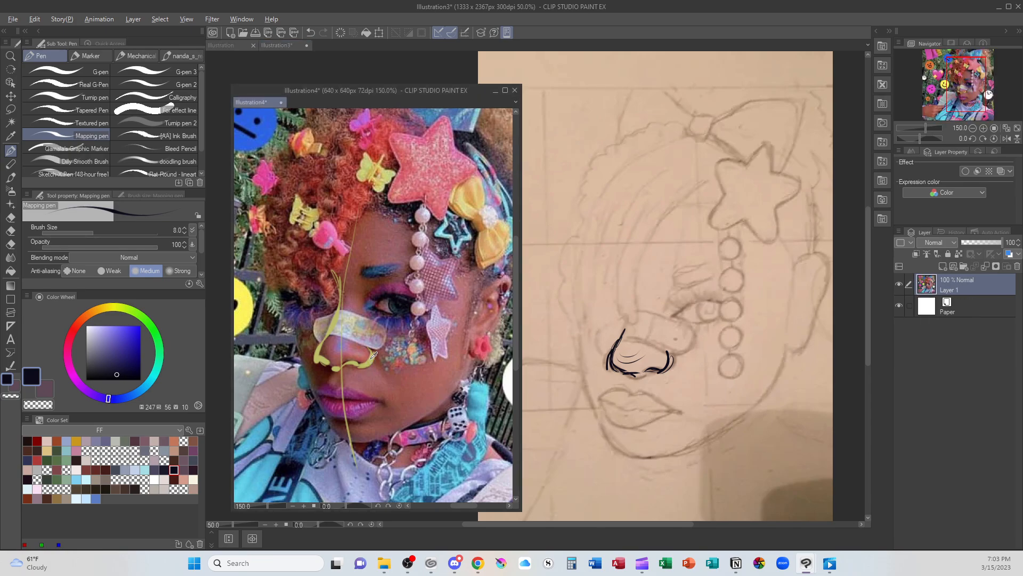
{"action": "left_click", "coordinate": [368, 361], "text": "alt"}
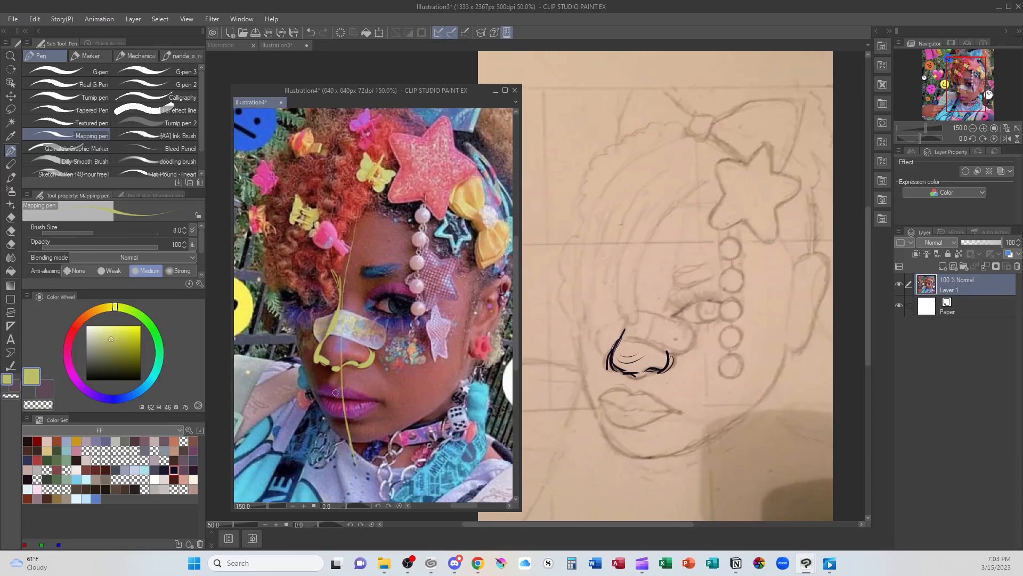
{"action": "mouse_move", "coordinate": [345, 385]}
{"action": "left_mouse_down"}
{"action": "mouse_move", "coordinate": [330, 386]}
{"action": "mouse_move", "coordinate": [347, 418]}
{"action": "left_mouse_up"}
{"action": "mouse_move", "coordinate": [344, 388]}
{"action": "left_mouse_down"}
{"action": "mouse_move", "coordinate": [384, 403]}
{"action": "mouse_move", "coordinate": [352, 389]}
{"action": "mouse_move", "coordinate": [376, 401]}
{"action": "mouse_move", "coordinate": [342, 397]}
{"action": "mouse_move", "coordinate": [388, 401]}
{"action": "mouse_move", "coordinate": [347, 400]}
{"action": "mouse_move", "coordinate": [391, 401]}
{"action": "mouse_move", "coordinate": [336, 414]}
{"action": "mouse_move", "coordinate": [352, 400]}
{"action": "mouse_move", "coordinate": [355, 415]}
{"action": "mouse_move", "coordinate": [338, 405]}
{"action": "mouse_move", "coordinate": [354, 415]}
{"action": "mouse_move", "coordinate": [345, 421]}
{"action": "mouse_move", "coordinate": [384, 404]}
{"action": "left_mouse_up"}
{"action": "left_click_drag", "start_coordinate": [320, 393], "coordinate": [331, 413]}
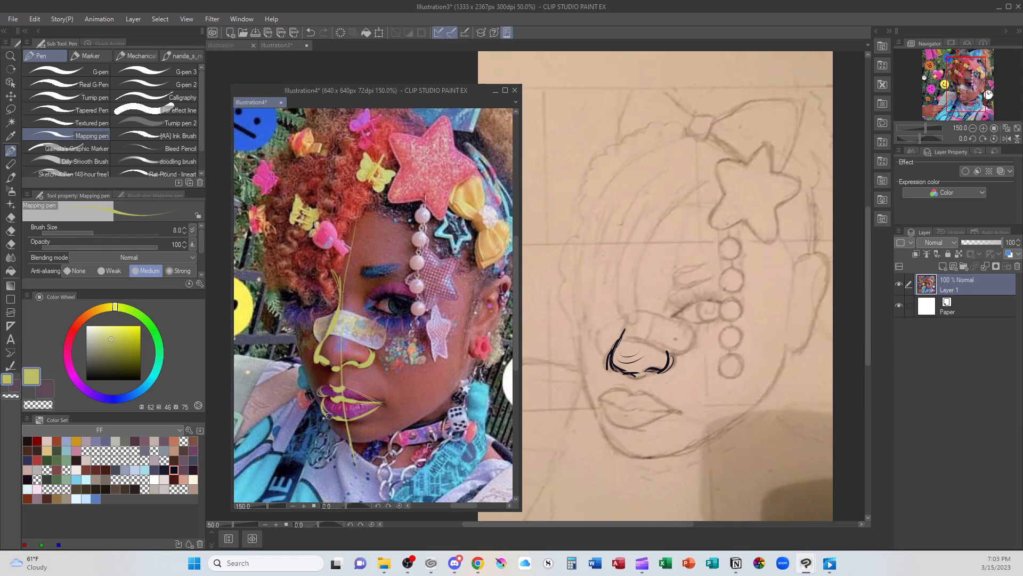
Ink the groove under the nose and both lips on the sketch in the dark colour sampled from the nose
{"action": "left_click", "coordinate": [671, 363]}
{"action": "left_click", "coordinate": [670, 365], "text": "alt"}
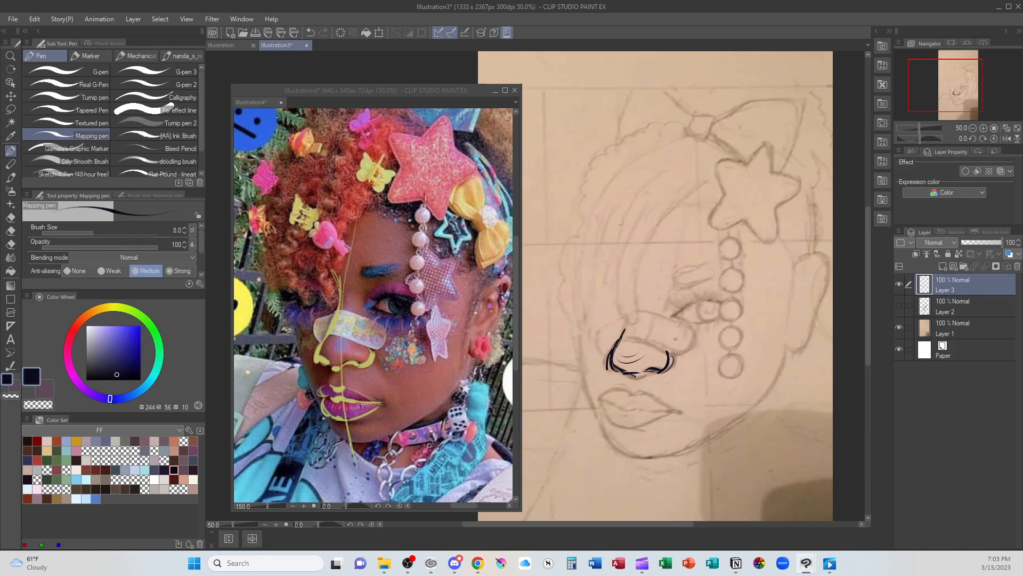
{"action": "mouse_move", "coordinate": [629, 379]}
{"action": "left_mouse_down"}
{"action": "mouse_move", "coordinate": [636, 407]}
{"action": "mouse_move", "coordinate": [621, 405]}
{"action": "mouse_move", "coordinate": [646, 410]}
{"action": "mouse_move", "coordinate": [632, 409]}
{"action": "mouse_move", "coordinate": [685, 412]}
{"action": "left_mouse_up"}
{"action": "left_click_drag", "start_coordinate": [618, 427], "coordinate": [650, 428]}
{"action": "left_click_drag", "start_coordinate": [627, 429], "coordinate": [633, 429]}
{"action": "mouse_move", "coordinate": [613, 392]}
{"action": "left_mouse_down"}
{"action": "mouse_move", "coordinate": [615, 424]}
{"action": "mouse_move", "coordinate": [676, 415]}
{"action": "left_mouse_up"}
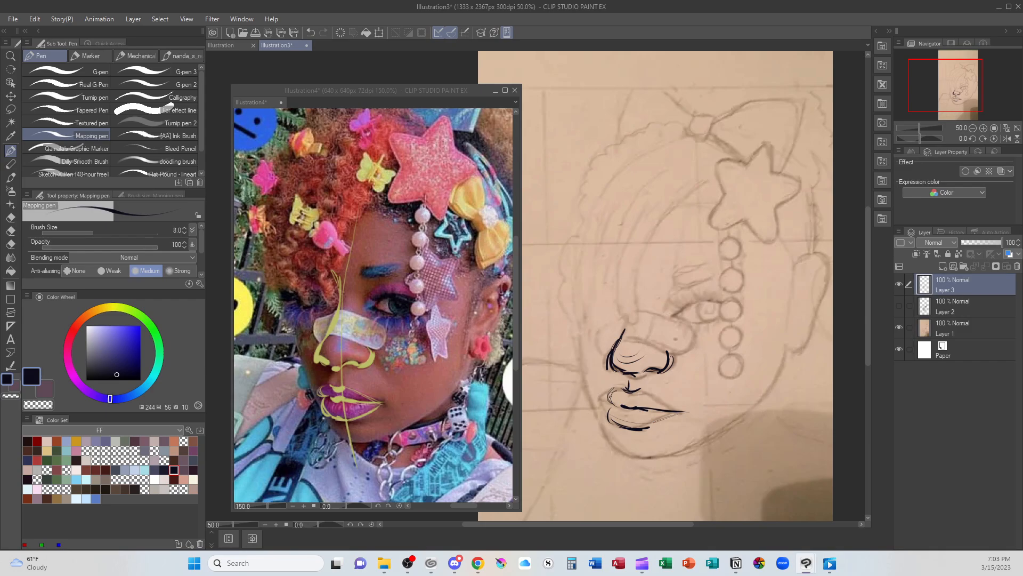
{"action": "mouse_move", "coordinate": [615, 393]}
{"action": "left_mouse_down"}
{"action": "mouse_move", "coordinate": [602, 399]}
{"action": "mouse_move", "coordinate": [629, 388]}
{"action": "mouse_move", "coordinate": [684, 411]}
{"action": "left_mouse_up"}
Mark the eye's inner corner on the reference photo in yellow and draw a vertical guide from it past the mouth
{"action": "left_click", "coordinate": [379, 332]}
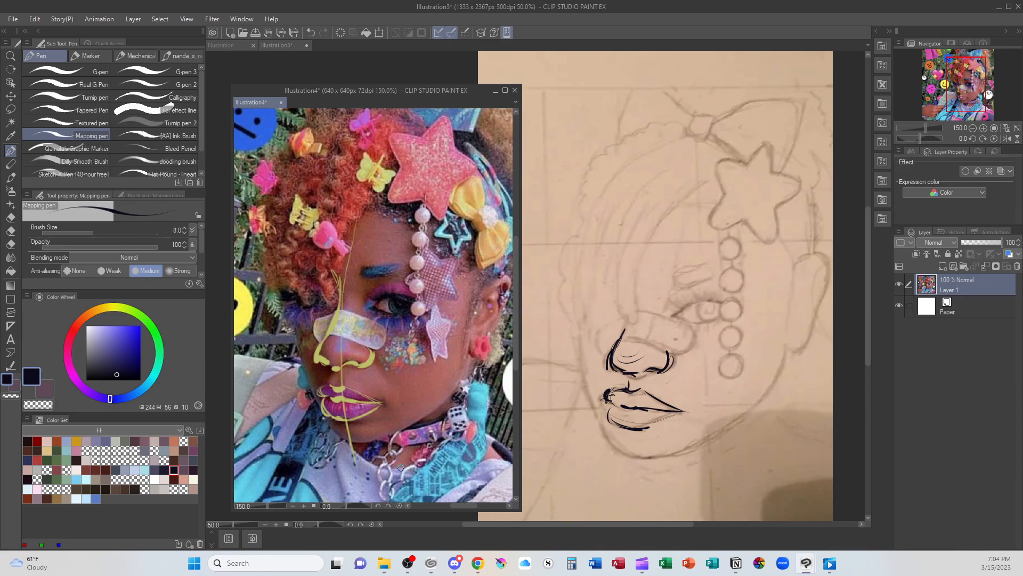
{"action": "left_click", "coordinate": [374, 356], "text": "alt"}
{"action": "left_click", "coordinate": [376, 307]}
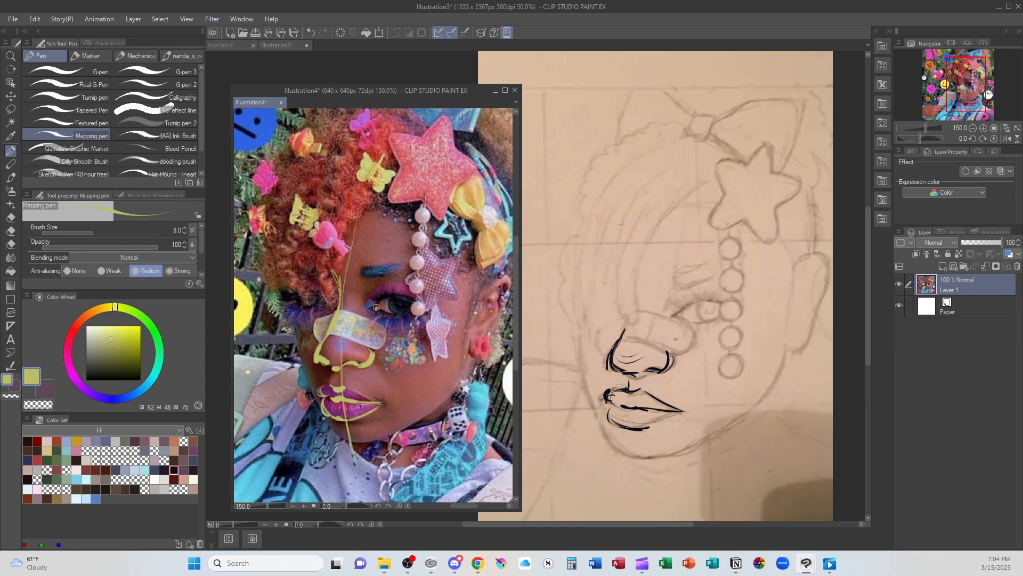
{"action": "mouse_move", "coordinate": [373, 275]}
{"action": "left_mouse_down"}
{"action": "mouse_move", "coordinate": [373, 467]}
{"action": "mouse_move", "coordinate": [375, 283]}
{"action": "mouse_move", "coordinate": [367, 459]}
{"action": "left_mouse_up"}
Draw a dark vertical guide on the sketch from the eye's inner corner down past the mouth to the jawline
{"action": "left_click", "coordinate": [669, 382]}
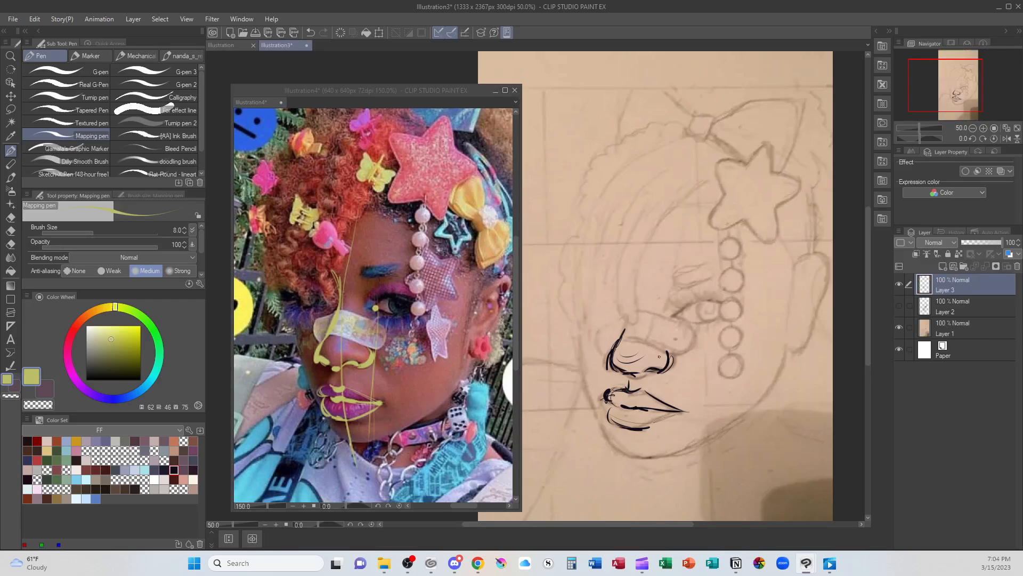
{"action": "left_click", "coordinate": [671, 362], "text": "alt"}
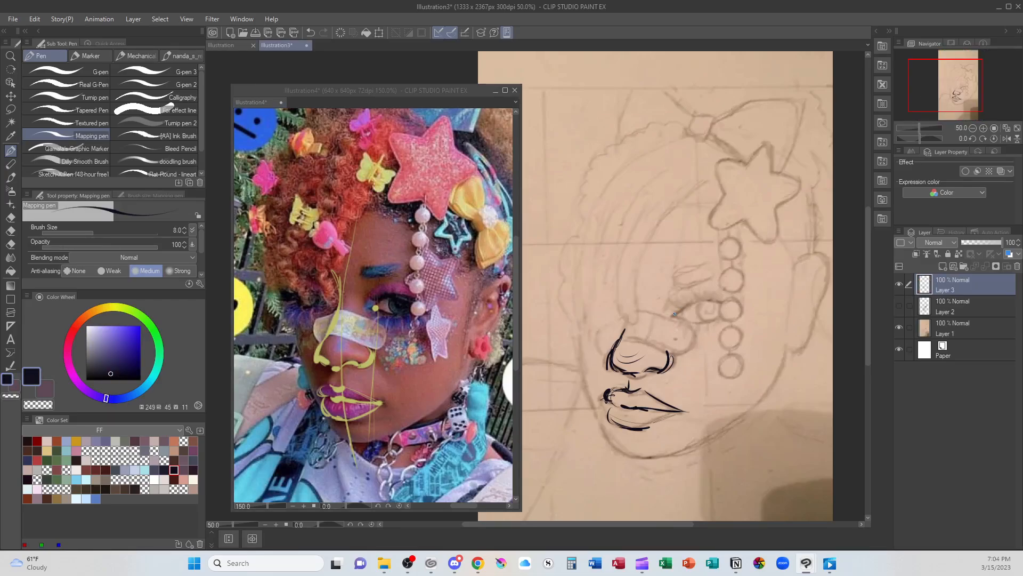
{"action": "left_click_drag", "start_coordinate": [675, 316], "coordinate": [664, 469]}
{"action": "key", "text": "ctrl+z"}
{"action": "left_click_drag", "start_coordinate": [675, 315], "coordinate": [668, 500]}
{"action": "key", "text": "ctrl+z"}
{"action": "left_click_drag", "start_coordinate": [675, 315], "coordinate": [664, 487]}
{"action": "key", "text": "ctrl+z"}
{"action": "left_click_drag", "start_coordinate": [675, 316], "coordinate": [674, 454]}
Adjust the nostril edge and mouth corner against the vertical guide and reinforce the lower lip's outline on the sketch
{"action": "left_click_drag", "start_coordinate": [663, 369], "coordinate": [672, 361]}
{"action": "mouse_move", "coordinate": [687, 410]}
{"action": "left_mouse_down"}
{"action": "mouse_move", "coordinate": [622, 405]}
{"action": "mouse_move", "coordinate": [625, 423]}
{"action": "mouse_move", "coordinate": [670, 417]}
{"action": "left_mouse_up"}
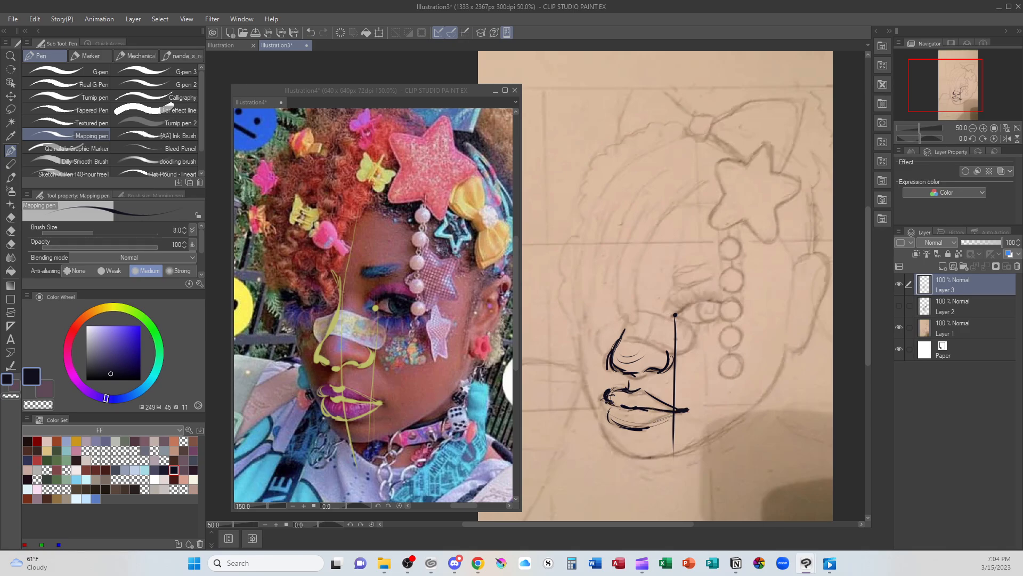
{"action": "left_click_drag", "start_coordinate": [604, 410], "coordinate": [620, 423]}
{"action": "mouse_move", "coordinate": [602, 412]}
{"action": "left_mouse_down"}
{"action": "mouse_move", "coordinate": [622, 426]}
{"action": "mouse_move", "coordinate": [666, 423]}
{"action": "left_mouse_up"}
Ink the eye on the sketch, starting at the guide's upper end, with upper and lower lids and a round iris
{"action": "mouse_move", "coordinate": [675, 314]}
{"action": "left_mouse_down"}
{"action": "mouse_move", "coordinate": [697, 294]}
{"action": "mouse_move", "coordinate": [723, 313]}
{"action": "mouse_move", "coordinate": [707, 298]}
{"action": "mouse_move", "coordinate": [715, 309]}
{"action": "mouse_move", "coordinate": [696, 323]}
{"action": "mouse_move", "coordinate": [717, 320]}
{"action": "left_mouse_up"}
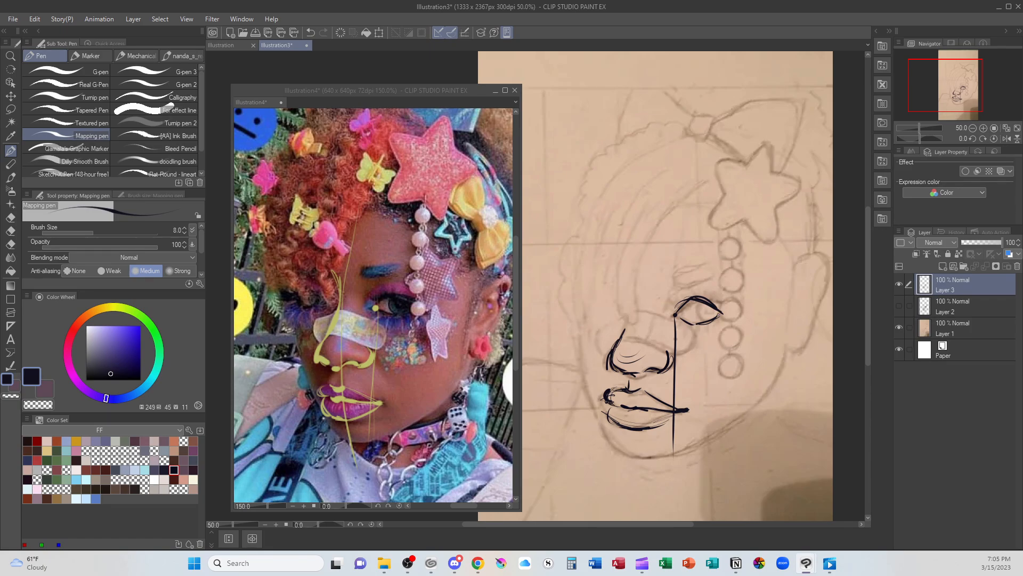
{"action": "mouse_move", "coordinate": [698, 302]}
{"action": "left_mouse_down"}
{"action": "mouse_move", "coordinate": [692, 319]}
{"action": "mouse_move", "coordinate": [708, 319]}
{"action": "left_mouse_up"}
{"action": "key", "text": "ctrl+z"}
{"action": "mouse_move", "coordinate": [694, 316]}
{"action": "left_mouse_down"}
{"action": "mouse_move", "coordinate": [710, 316]}
{"action": "mouse_move", "coordinate": [695, 317]}
{"action": "mouse_move", "coordinate": [705, 301]}
{"action": "left_mouse_up"}
Lasso the inked mouth on the sketch and scale it down slightly
{"action": "key", "text": "m"}
{"action": "mouse_move", "coordinate": [655, 433]}
{"action": "left_mouse_down"}
{"action": "mouse_move", "coordinate": [669, 424]}
{"action": "mouse_move", "coordinate": [653, 381]}
{"action": "mouse_move", "coordinate": [607, 421]}
{"action": "mouse_move", "coordinate": [687, 433]}
{"action": "left_mouse_up"}
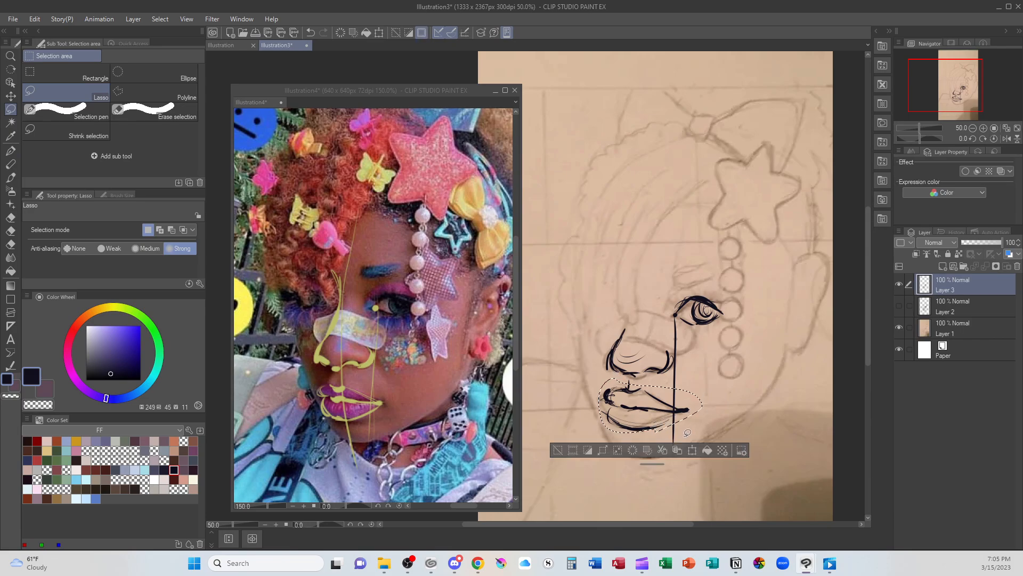
{"action": "left_click", "coordinate": [691, 450]}
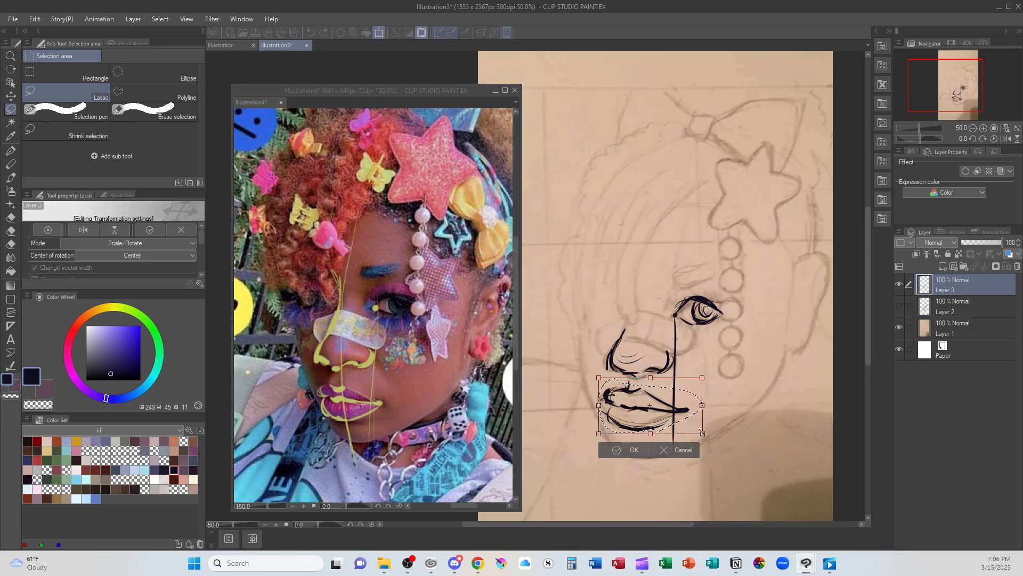
{"action": "left_click", "coordinate": [629, 445]}
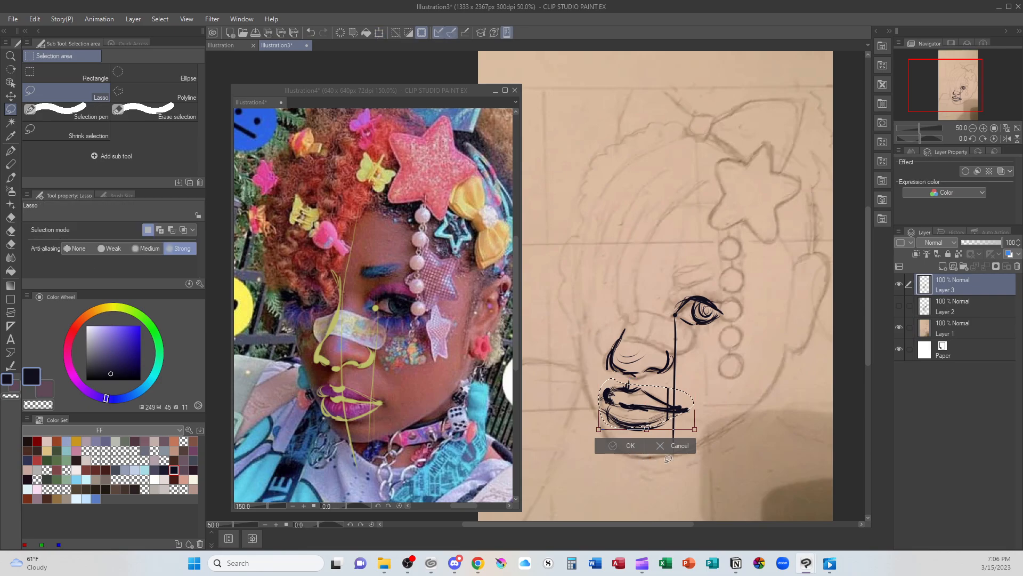
{"action": "key", "text": "ctrl+d"}
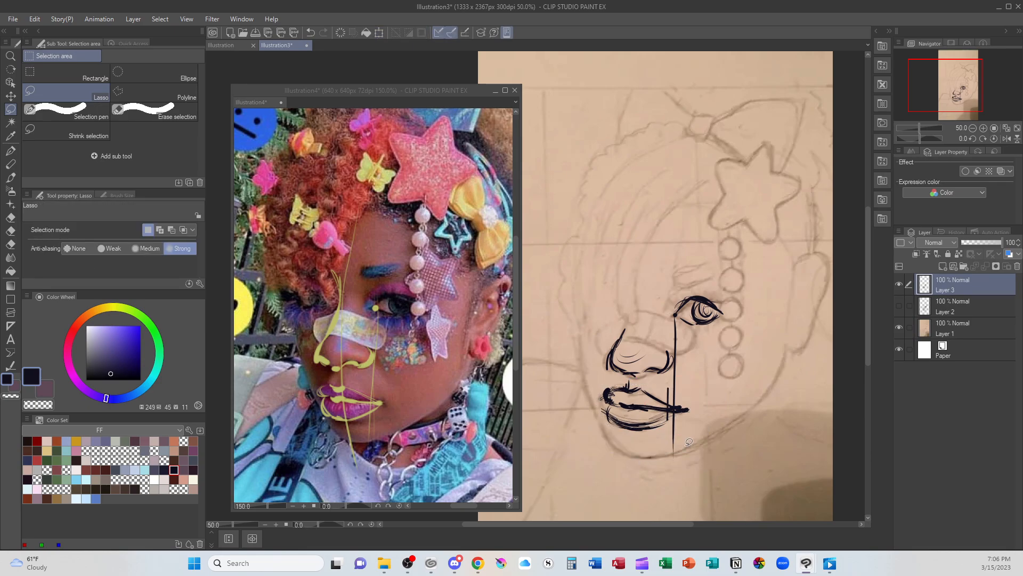
Erase the lower lip's outline and the guide below the mouth, and redraw the lower lip with the Mapping pen
{"action": "key", "text": "e"}
{"action": "mouse_move", "coordinate": [617, 433]}
{"action": "left_mouse_down"}
{"action": "mouse_move", "coordinate": [662, 427]}
{"action": "mouse_move", "coordinate": [667, 394]}
{"action": "mouse_move", "coordinate": [666, 419]}
{"action": "mouse_move", "coordinate": [678, 419]}
{"action": "mouse_move", "coordinate": [660, 450]}
{"action": "left_mouse_up"}
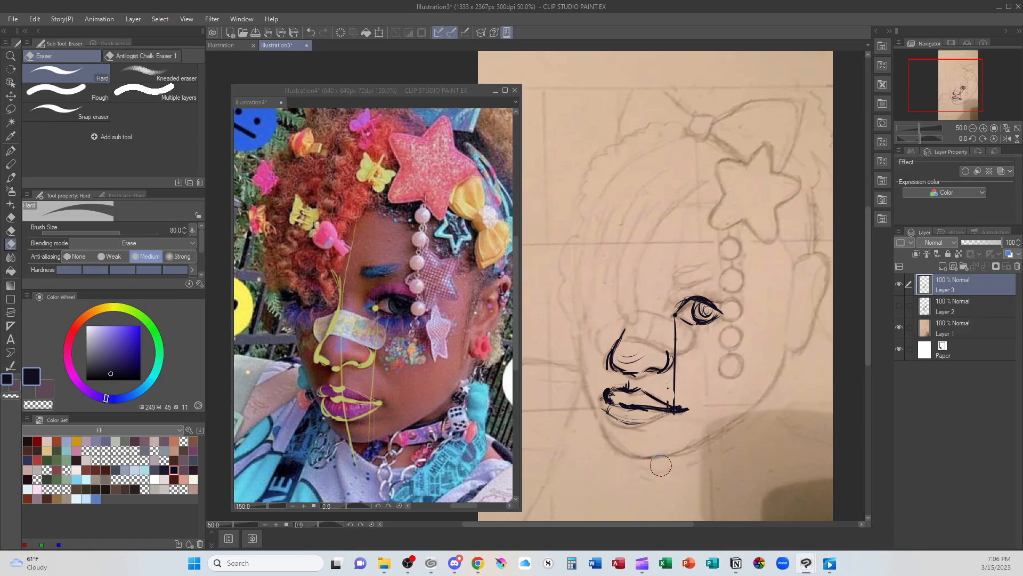
{"action": "key", "text": "p"}
{"action": "mouse_move", "coordinate": [608, 410]}
{"action": "left_mouse_down"}
{"action": "mouse_move", "coordinate": [634, 432]}
{"action": "mouse_move", "coordinate": [666, 413]}
{"action": "left_mouse_up"}
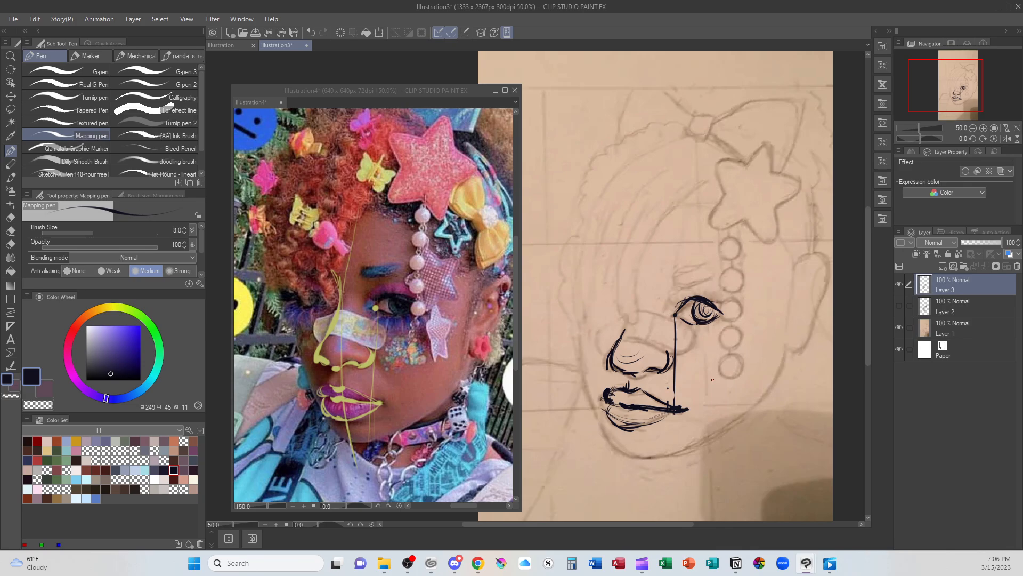
{"action": "left_click_drag", "start_coordinate": [702, 238], "coordinate": [704, 280]}
{"action": "mouse_move", "coordinate": [694, 230]}
{"action": "left_mouse_down"}
{"action": "mouse_move", "coordinate": [702, 261]}
{"action": "mouse_move", "coordinate": [754, 241]}
{"action": "left_mouse_up"}
{"action": "key", "text": "ctrl+z"}
{"action": "key", "text": "ctrl+z"}
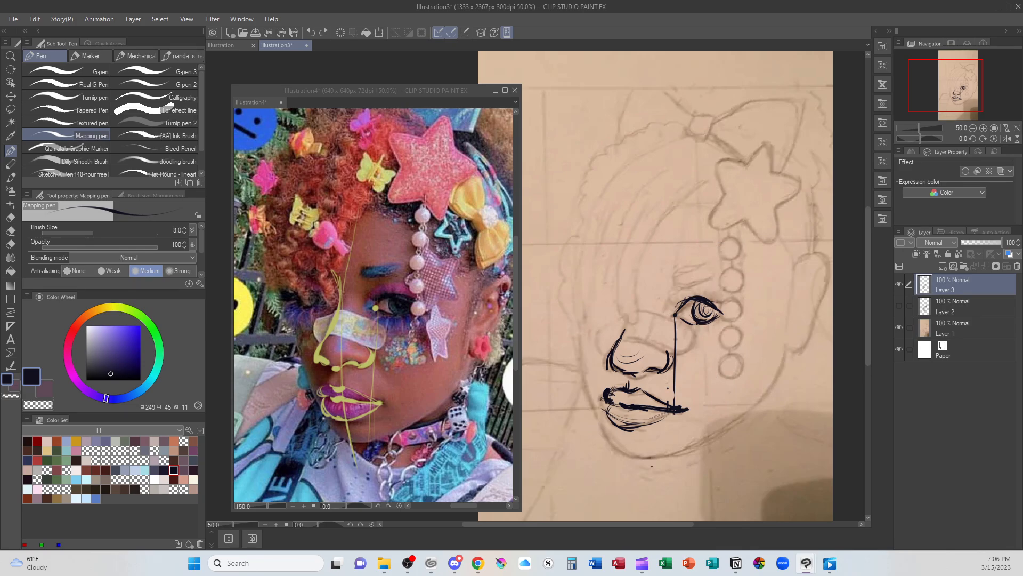